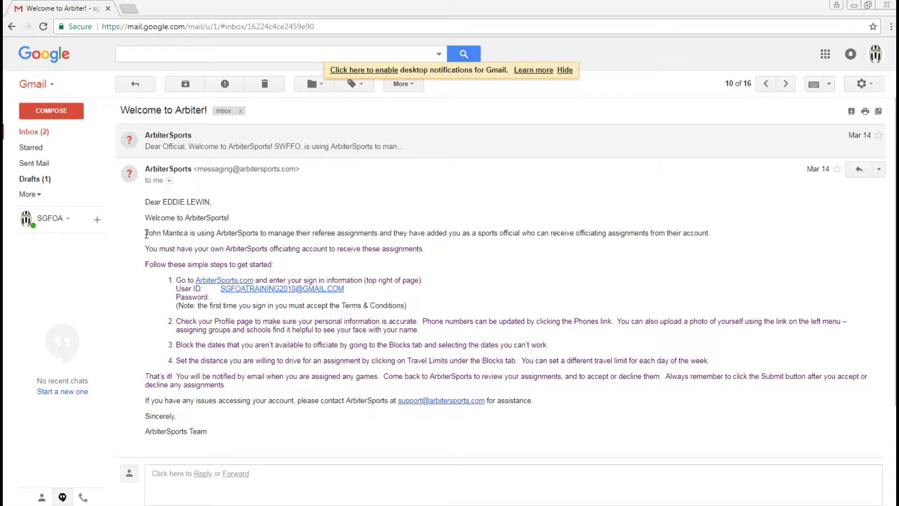
- Expand the collapsed first message in the Welcome to Arbiter thread to read the sign-in details
{"action": "left_click", "coordinate": [303, 146]}
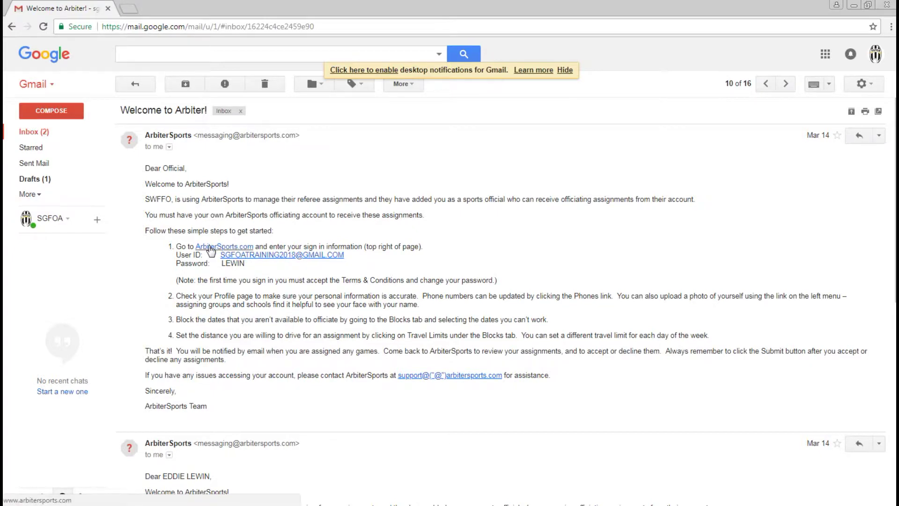
- Sign in to ArbiterSports.com with the saved email and password, then enter the SGFOA Official account
{"action": "left_click", "coordinate": [210, 247]}
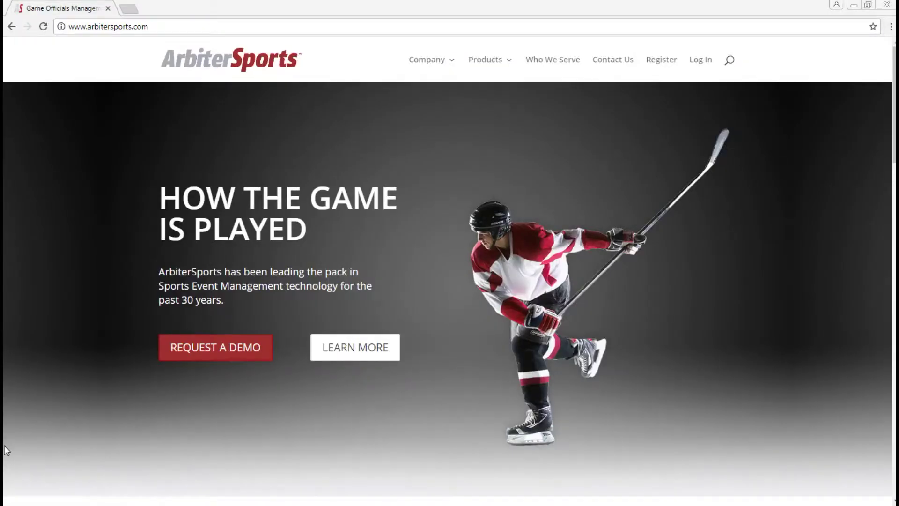
{"action": "left_click", "coordinate": [700, 63]}
{"action": "type", "text": "s"}
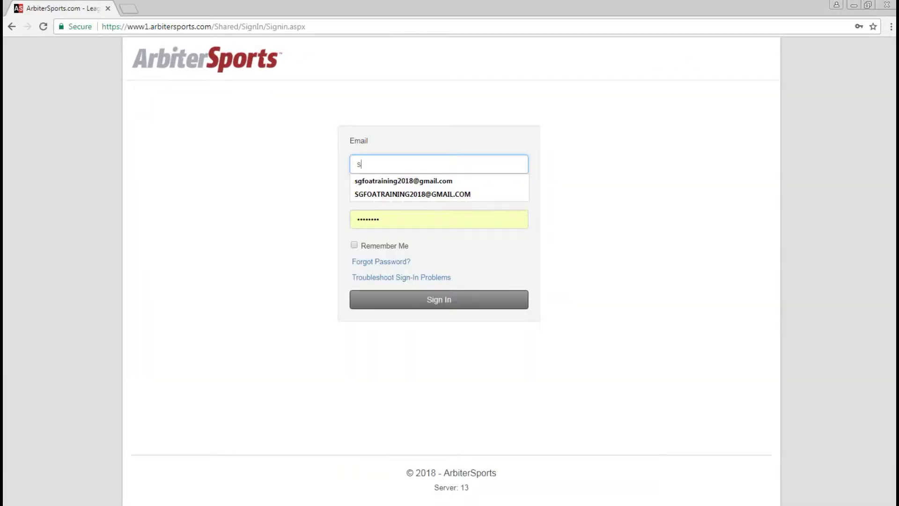
{"action": "key", "text": "Down"}
{"action": "key", "text": "Return"}
{"action": "key", "text": "Tab"}
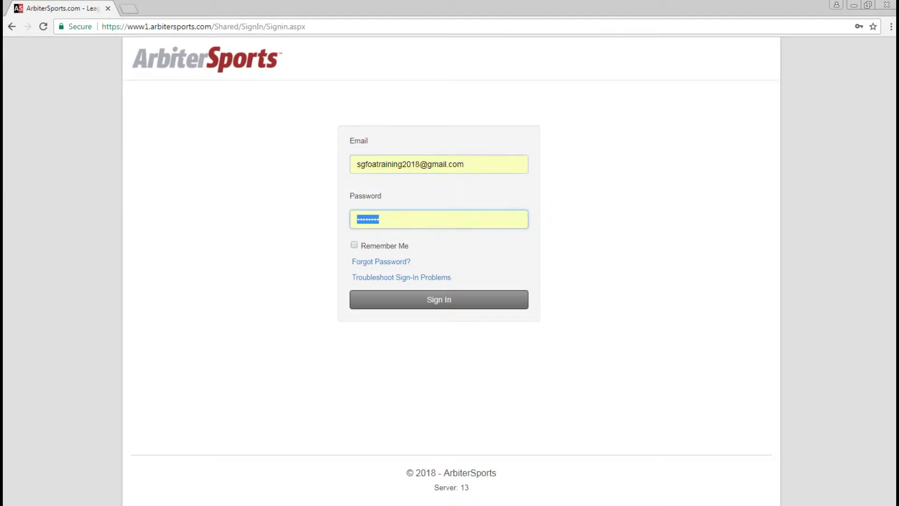
{"action": "type", "text": "s"}
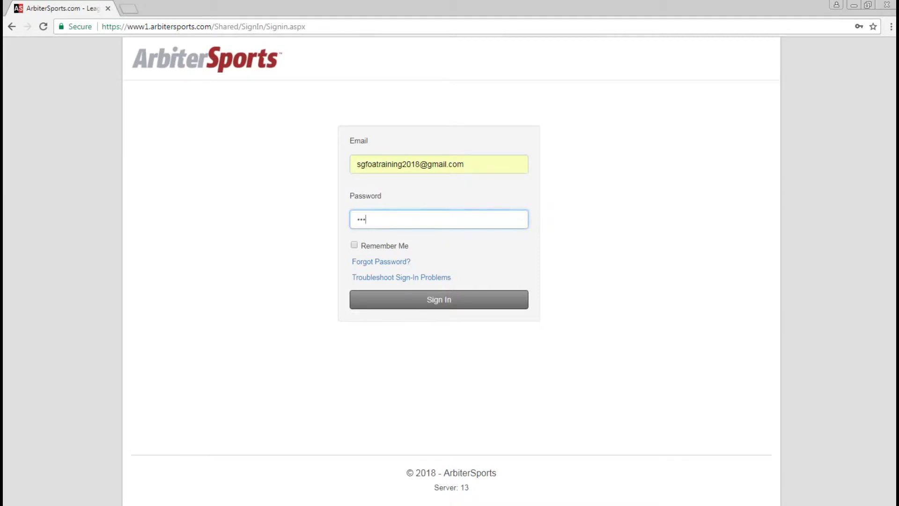
{"action": "type", "text": "•••••••"}
{"action": "left_click", "coordinate": [425, 299]}
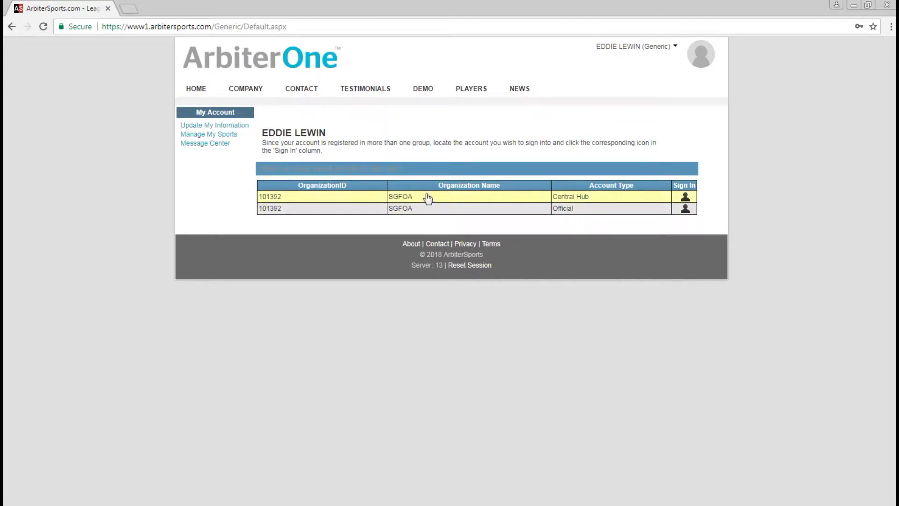
{"action": "left_click", "coordinate": [687, 210]}
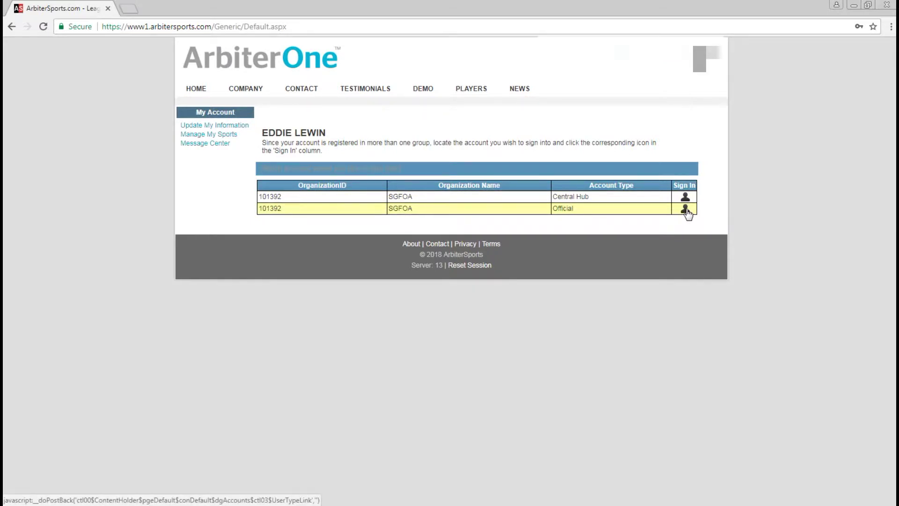
{"action": "left_click", "coordinate": [687, 212]}
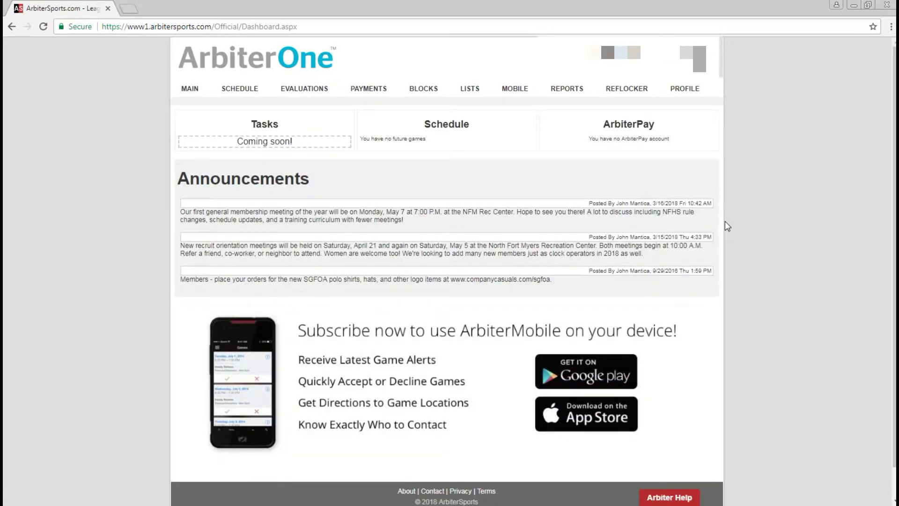
- Fill the profile's Address 1 from the saved autofill address and save the profile
{"action": "left_click", "coordinate": [682, 92]}
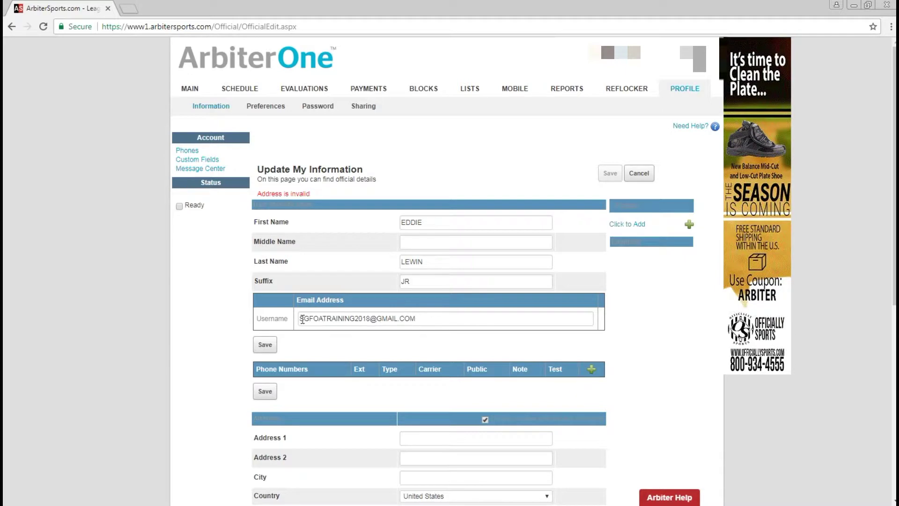
{"action": "scroll", "coordinate": [406, 307], "scroll_direction": "down", "scroll_amount": 5}
{"action": "scroll", "coordinate": [408, 231], "scroll_direction": "up", "scroll_amount": 4}
{"action": "scroll", "coordinate": [439, 302], "scroll_direction": "down", "scroll_amount": 5}
{"action": "left_click", "coordinate": [424, 215]}
{"action": "type", "text": "123"}
{"action": "key", "text": "Down"}
{"action": "key", "text": "Return"}
{"action": "key", "text": "Tab"}
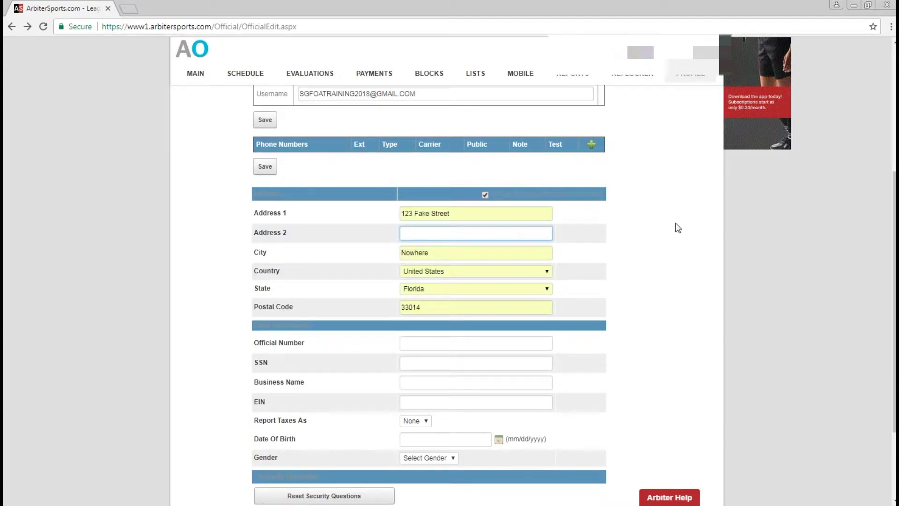
{"action": "scroll", "coordinate": [594, 279], "scroll_direction": "down", "scroll_amount": 3}
{"action": "left_click", "coordinate": [611, 416]}
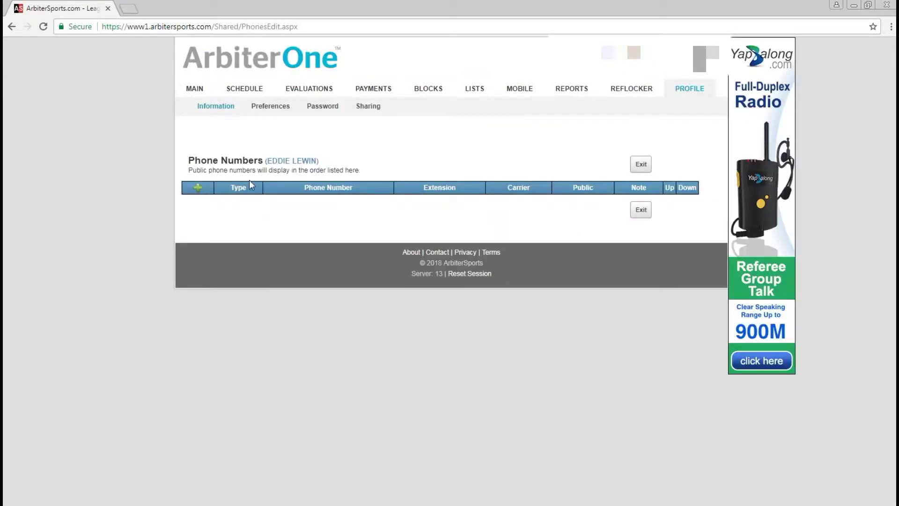
- Add a Cellular phone number to the account and save it
{"action": "left_click", "coordinate": [199, 190]}
{"action": "left_click", "coordinate": [241, 204]}
{"action": "left_click", "coordinate": [235, 237]}
{"action": "left_click", "coordinate": [279, 206]}
{"action": "type", "text": "239"}
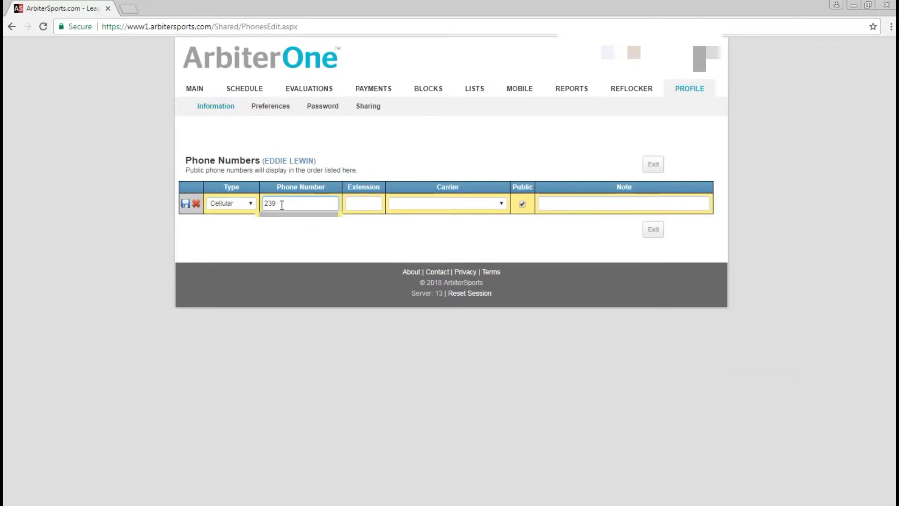
{"action": "type", "text": "123456"}
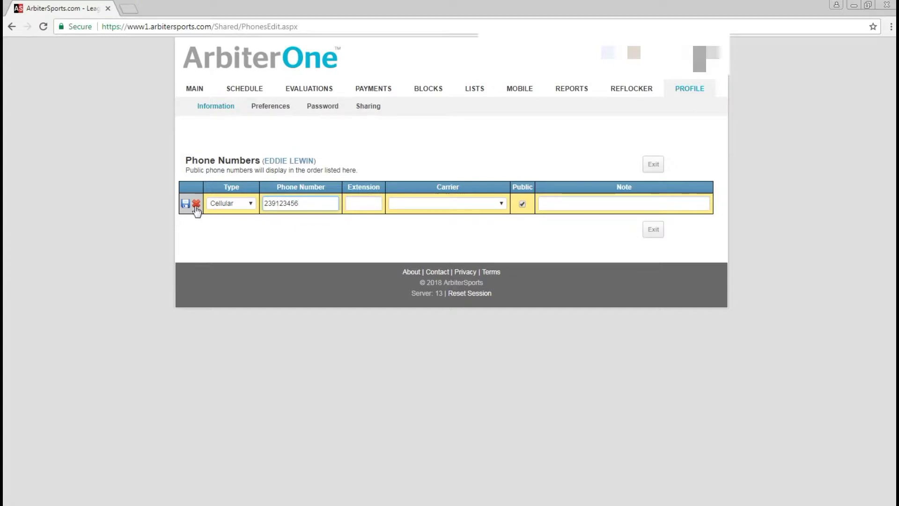
{"action": "left_click", "coordinate": [185, 204]}
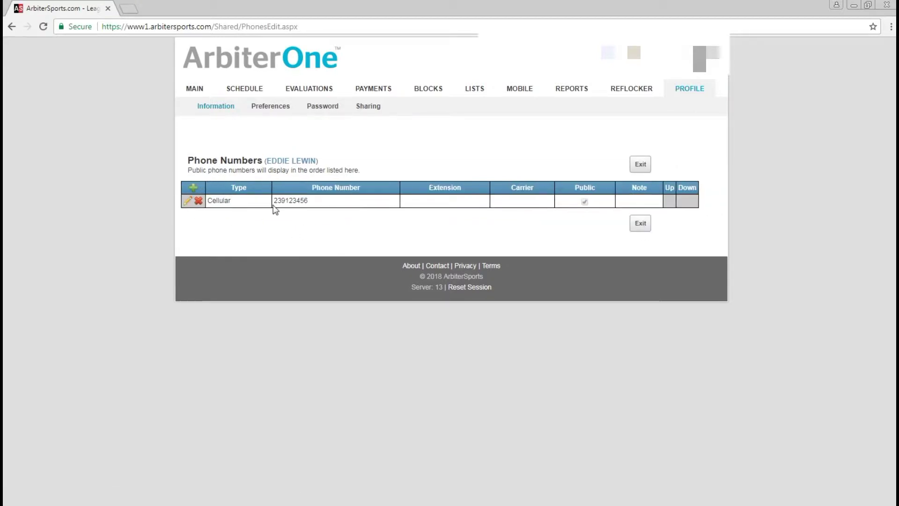
{"action": "left_click", "coordinate": [640, 165]}
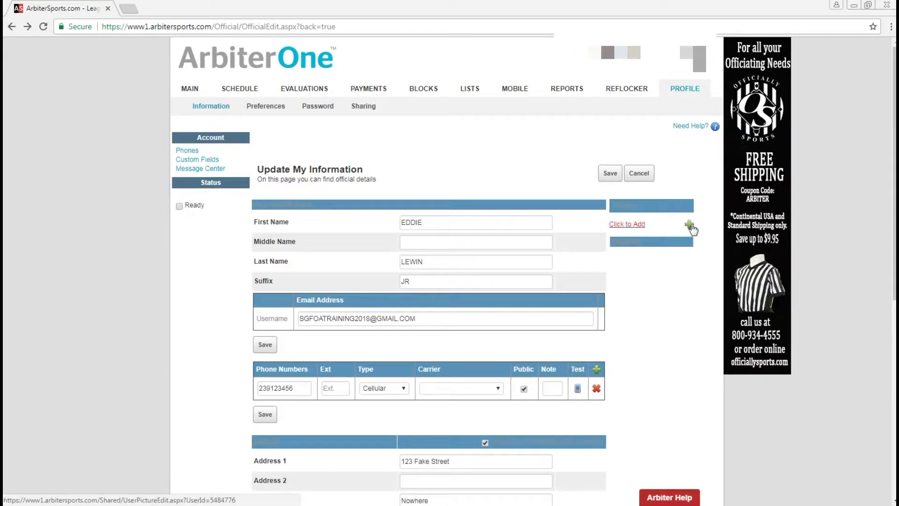
- Upload man.jpg from the Images folder and use it as the profile picture
{"action": "left_click", "coordinate": [618, 225]}
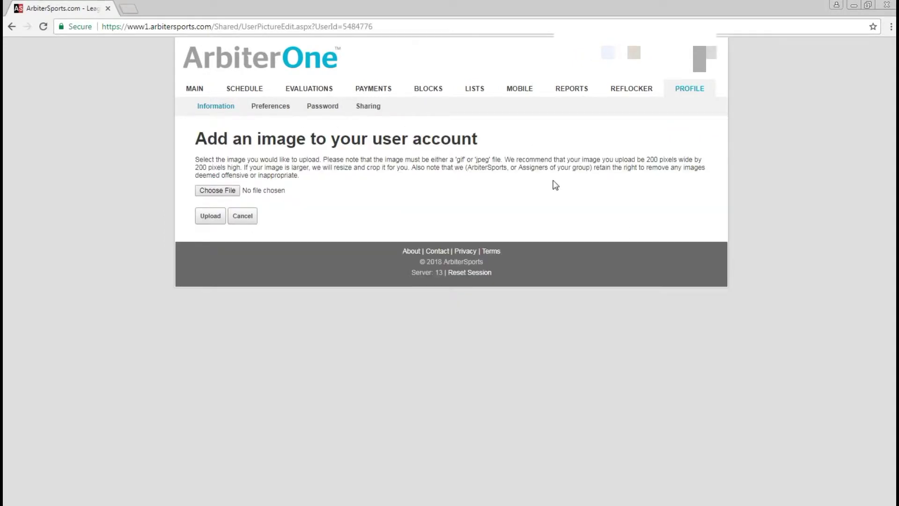
{"action": "left_click", "coordinate": [218, 190]}
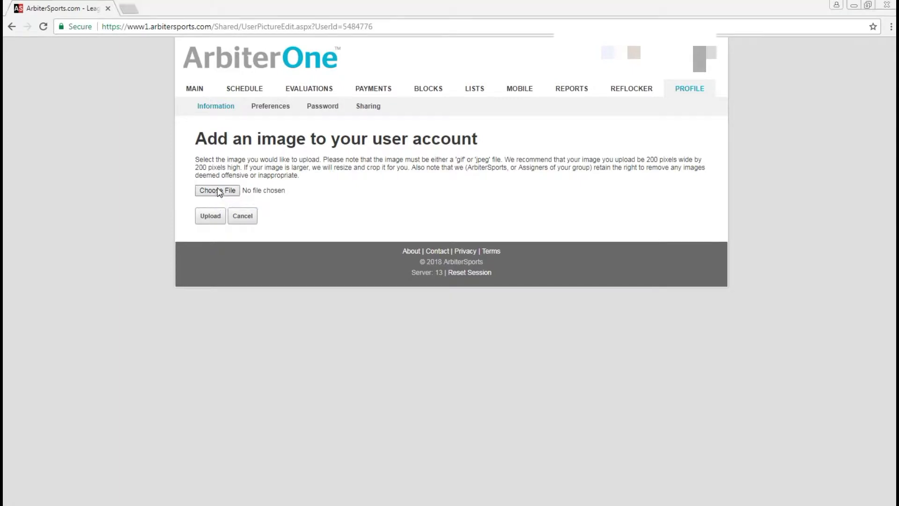
{"action": "left_click", "coordinate": [58, 202]}
{"action": "double_click", "coordinate": [131, 75]}
{"action": "double_click", "coordinate": [130, 74]}
{"action": "double_click", "coordinate": [125, 102]}
{"action": "double_click", "coordinate": [140, 89]}
{"action": "double_click", "coordinate": [134, 74]}
{"action": "double_click", "coordinate": [133, 93]}
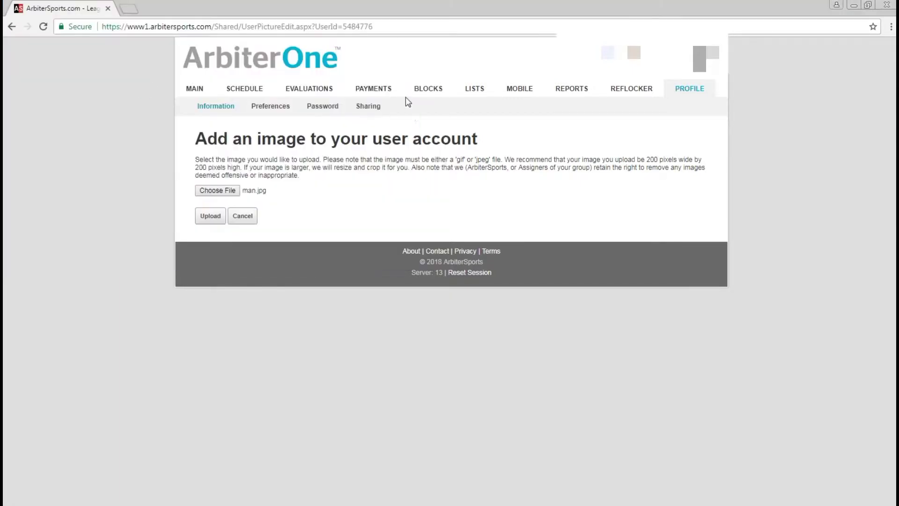
{"action": "left_click", "coordinate": [216, 221]}
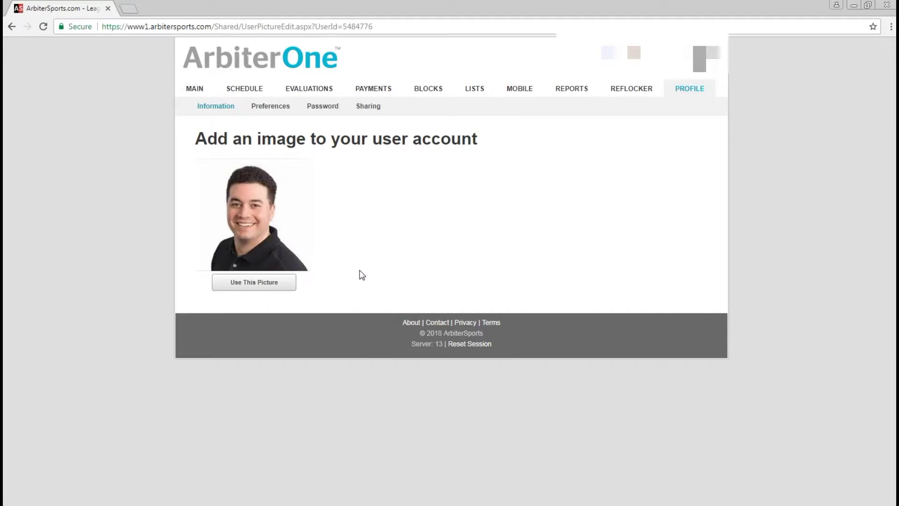
{"action": "left_click", "coordinate": [261, 283]}
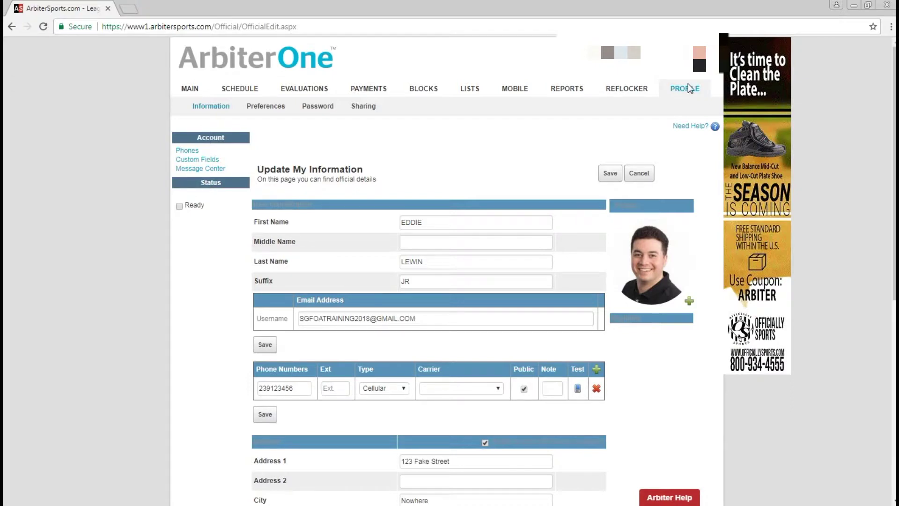
{"action": "left_click", "coordinate": [190, 91]}
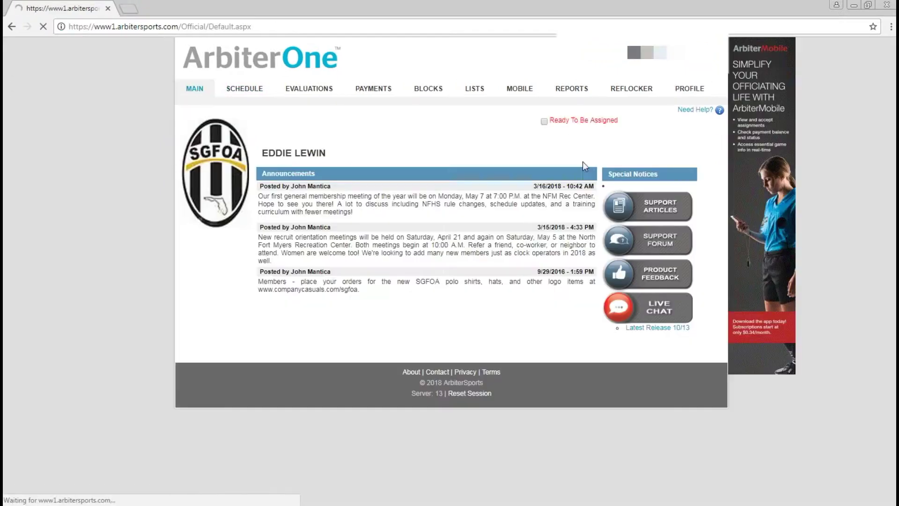
- Tick the Ready To Be Assigned checkbox at the top of the main page
{"action": "left_click", "coordinate": [544, 121]}
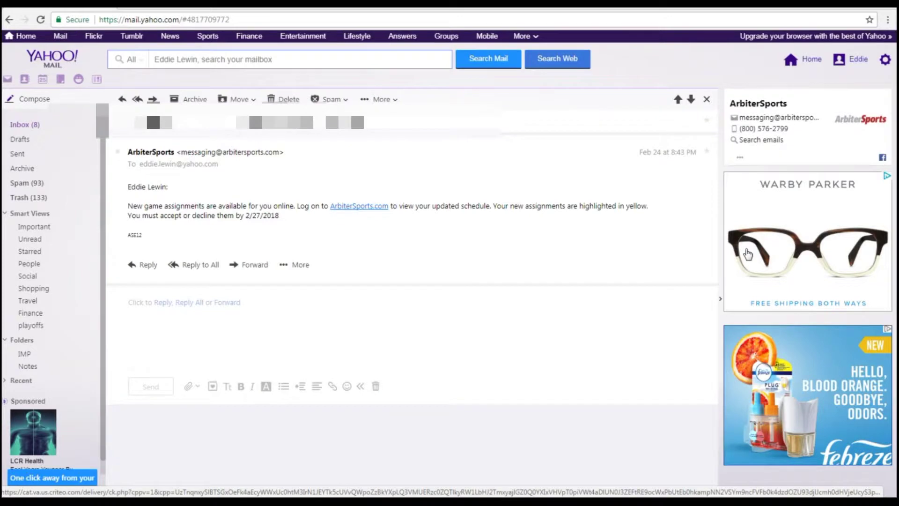
- Follow the ArbiterSports.com link in the Yahoo assignment email after dismissing the sender contact card
{"action": "left_click_drag", "start_coordinate": [302, 160], "coordinate": [129, 152]}
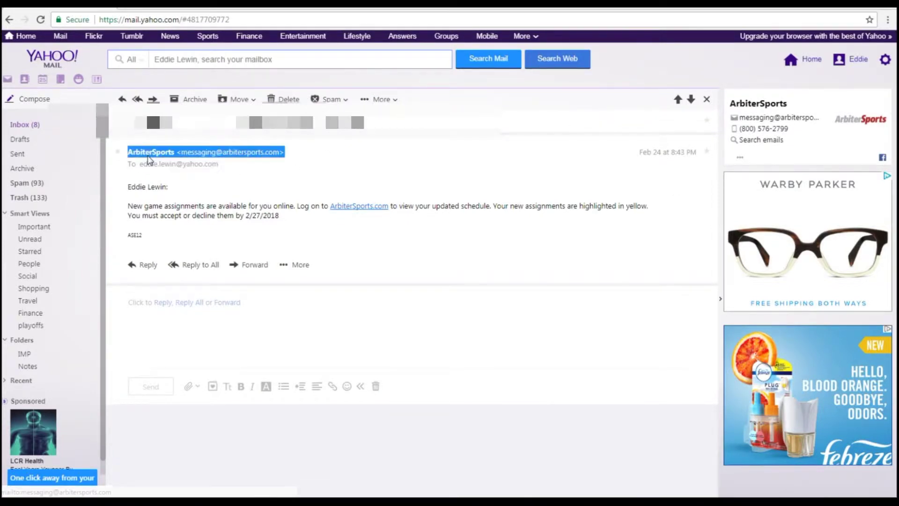
{"action": "left_click", "coordinate": [509, 175]}
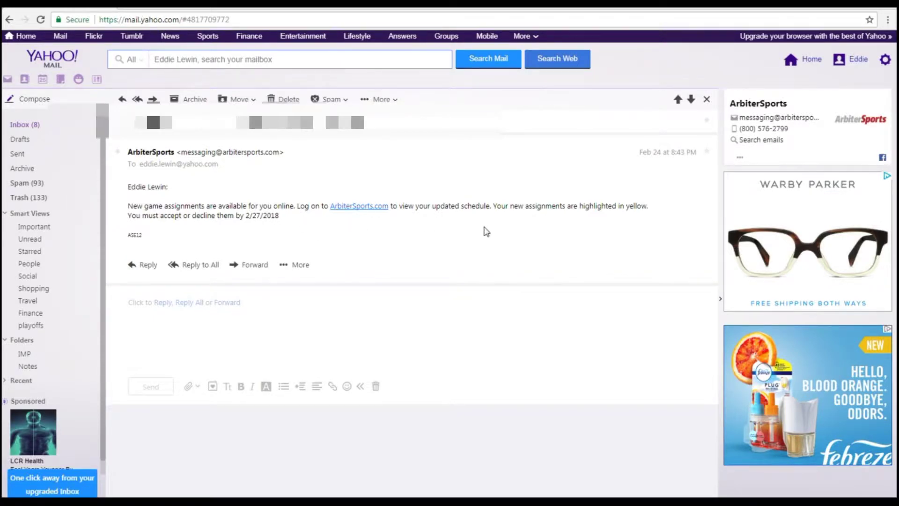
{"action": "left_click", "coordinate": [355, 207]}
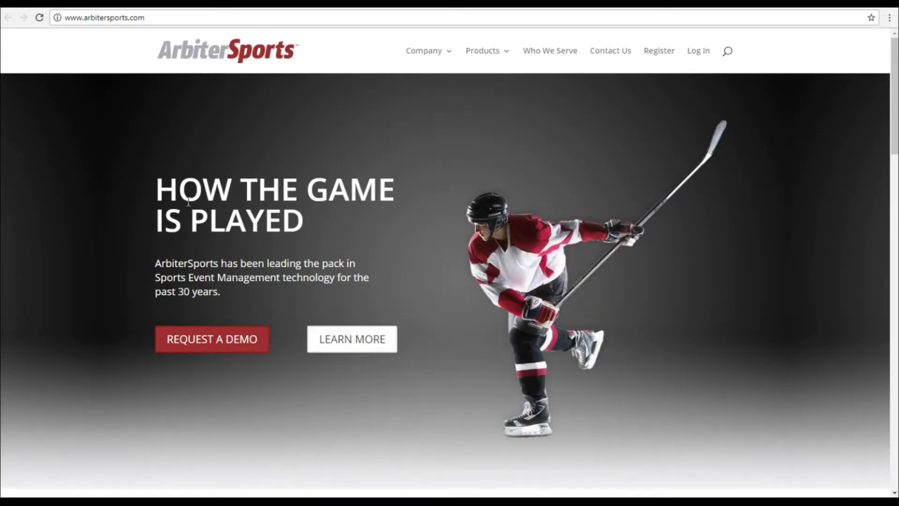
- Log in to ArbiterOne and view the Schedule showing pending game 1010
{"action": "left_click", "coordinate": [696, 55]}
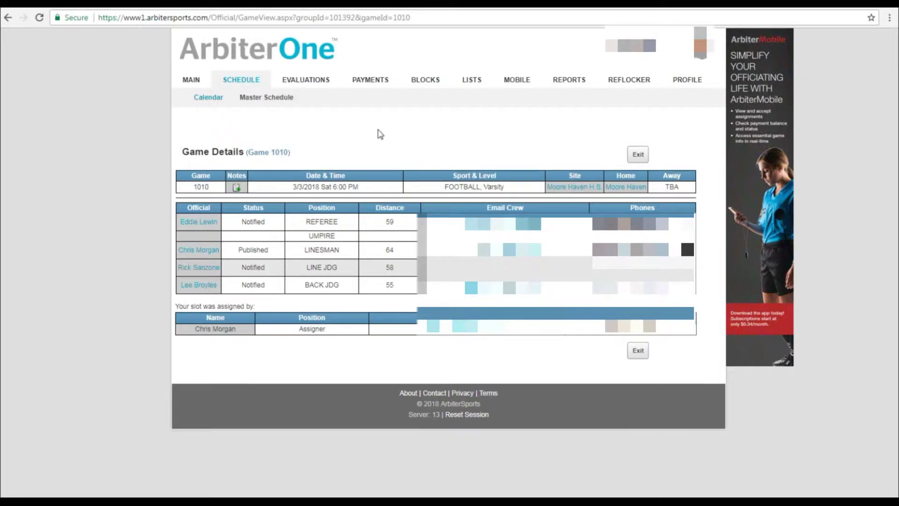
{"action": "left_click", "coordinate": [238, 81]}
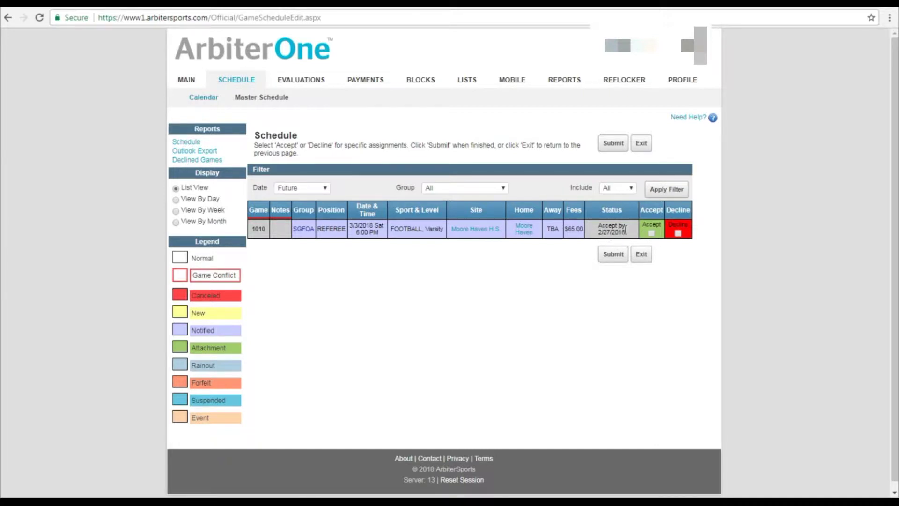
- Accept and submit game 1010, then open its Game Details
{"action": "left_click", "coordinate": [651, 233]}
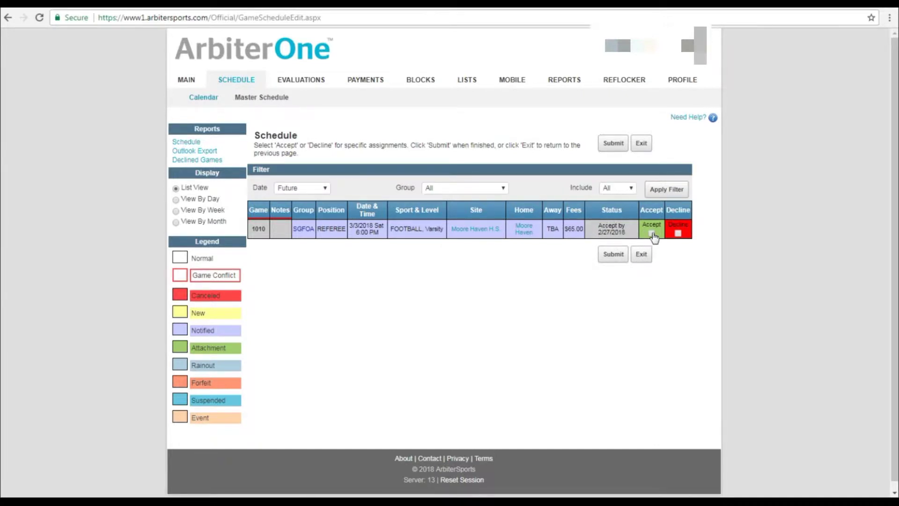
{"action": "left_click", "coordinate": [614, 256]}
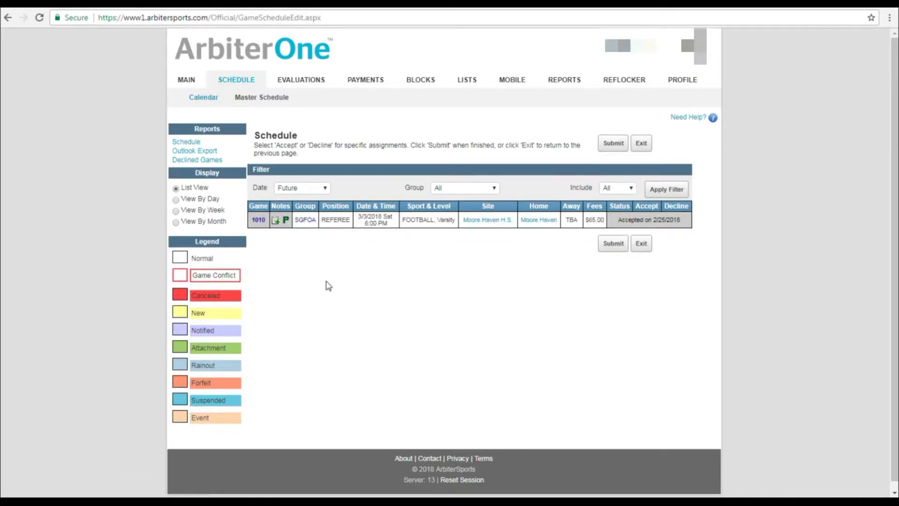
{"action": "left_click", "coordinate": [260, 220]}
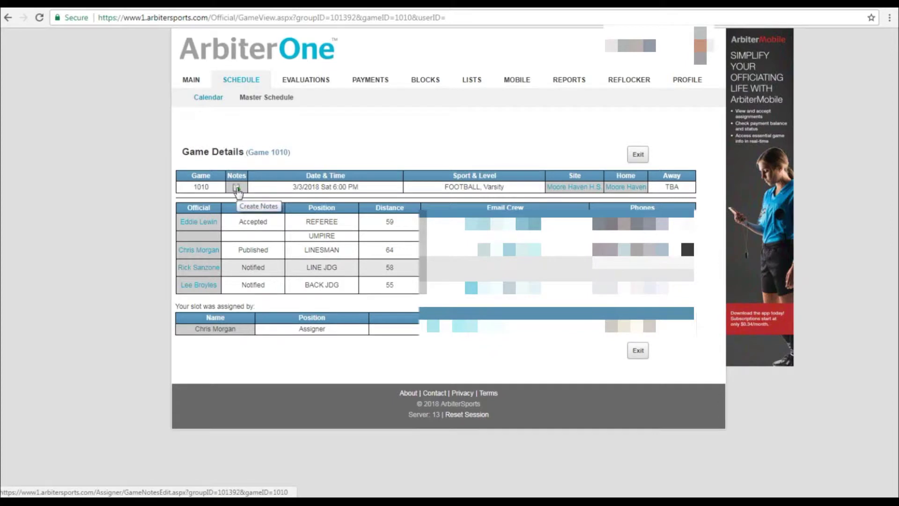
- Save the note 'Guys we will meet at the site at 5:30 pm' on game 1010, visible to Officials
{"action": "left_click", "coordinate": [237, 188]}
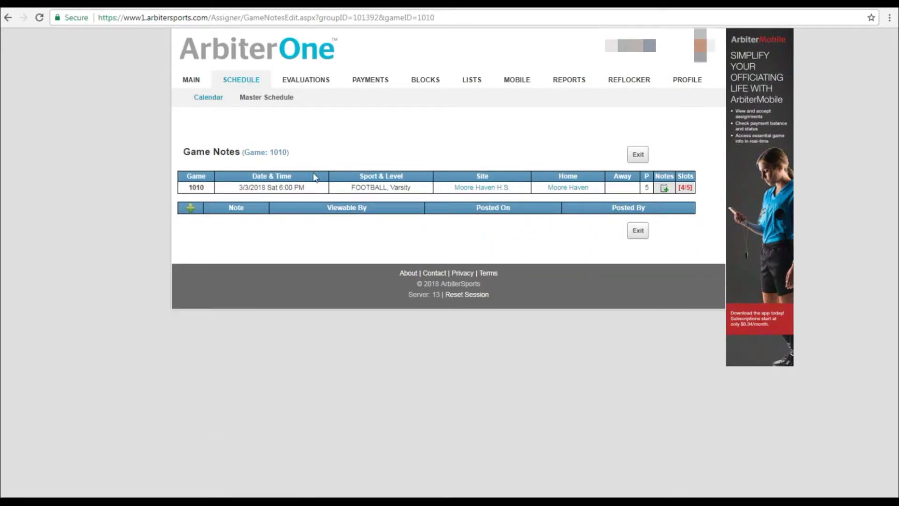
{"action": "left_click", "coordinate": [191, 207]}
{"action": "left_click", "coordinate": [282, 236]}
{"action": "type", "text": "Guys w"}
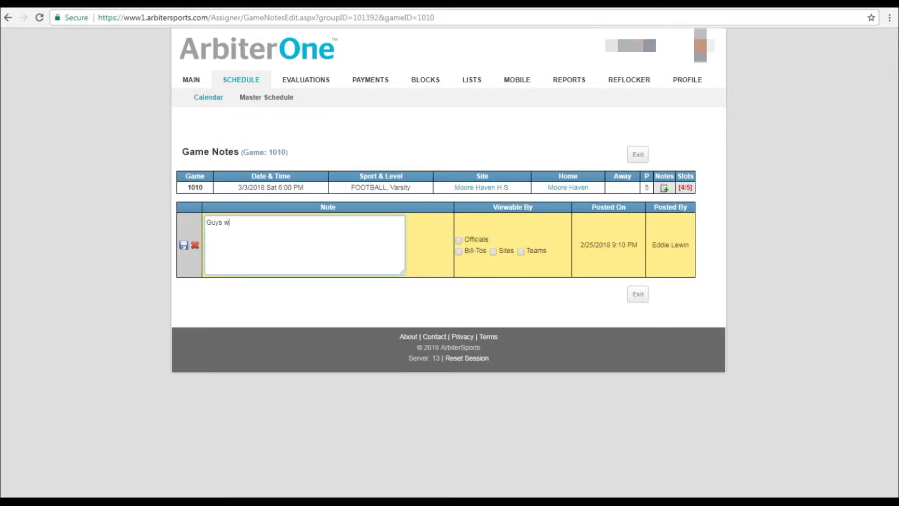
{"action": "type", "text": "e will meet at the site at 5:30 pm"}
{"action": "left_click", "coordinate": [459, 240]}
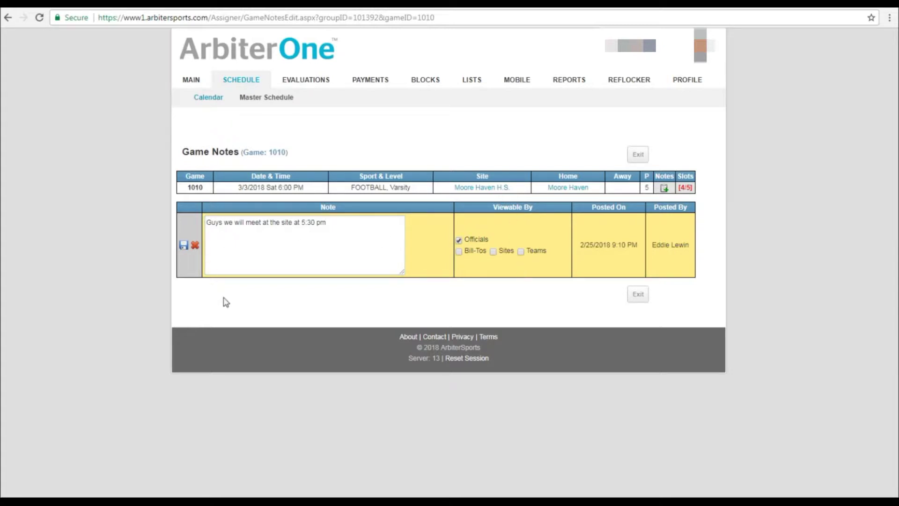
{"action": "left_click", "coordinate": [185, 246]}
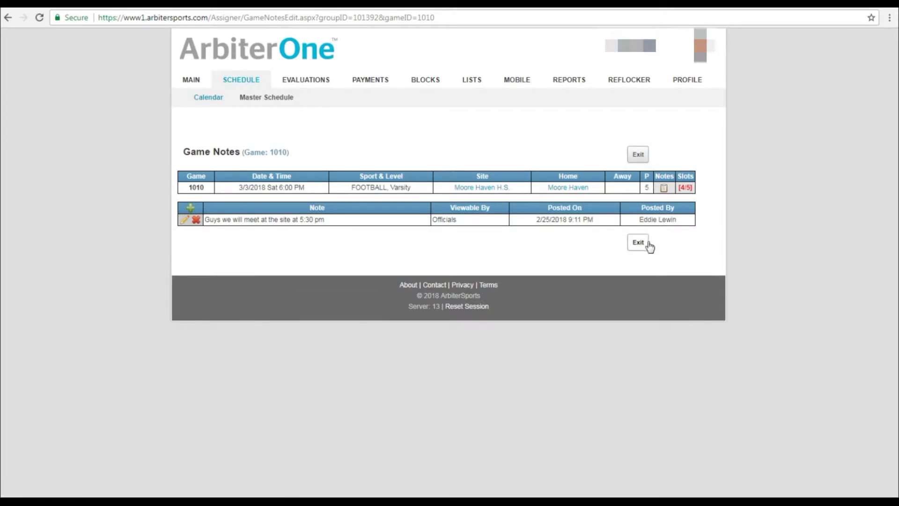
{"action": "left_click", "coordinate": [639, 242]}
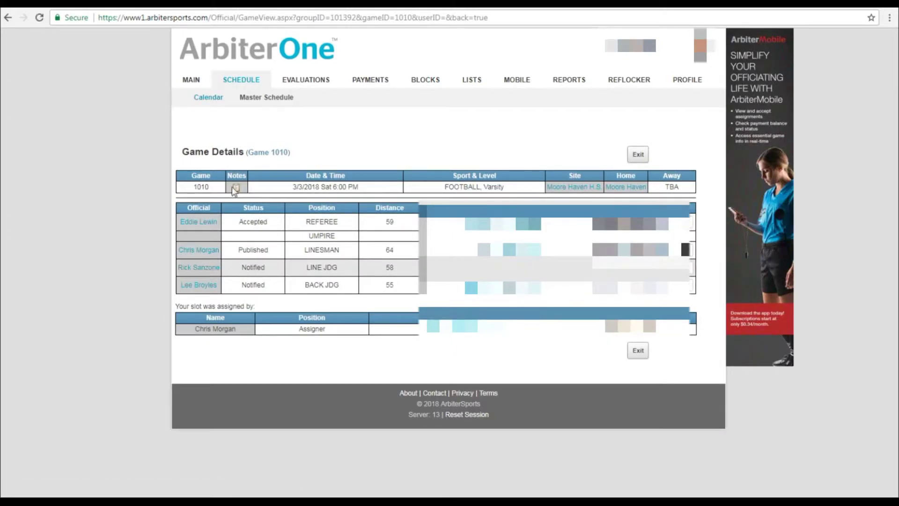
- Reopen game 1010's notes to confirm the saved crew note
{"action": "left_click", "coordinate": [234, 188]}
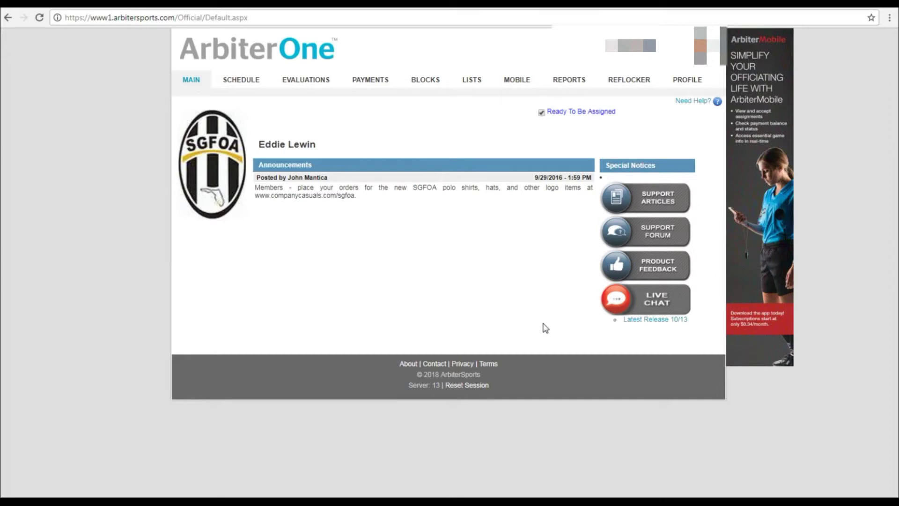
- Block February 28 as a full day on the date block calendar
{"action": "left_click", "coordinate": [427, 83]}
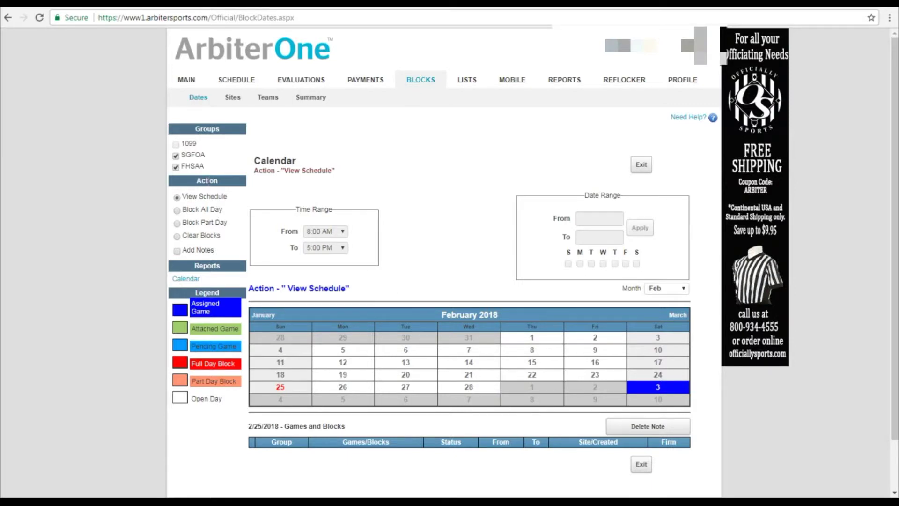
{"action": "left_click", "coordinate": [177, 211]}
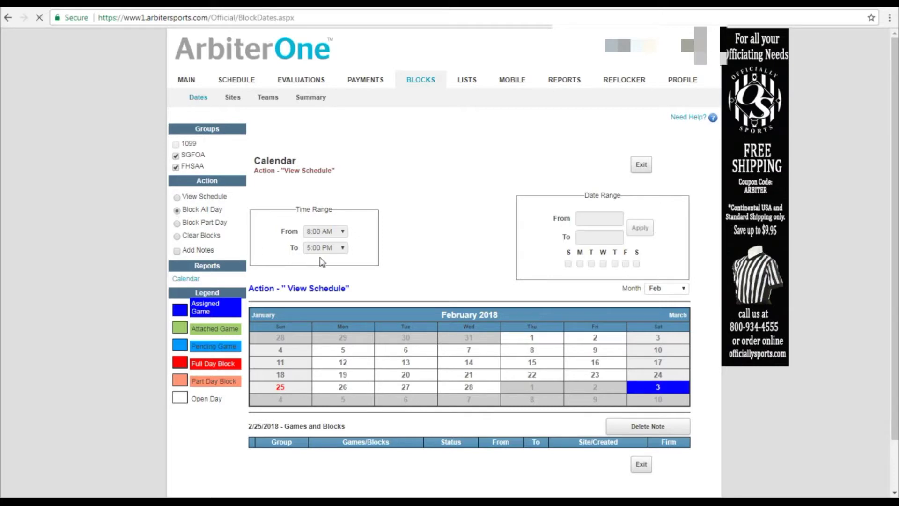
{"action": "left_click", "coordinate": [471, 391]}
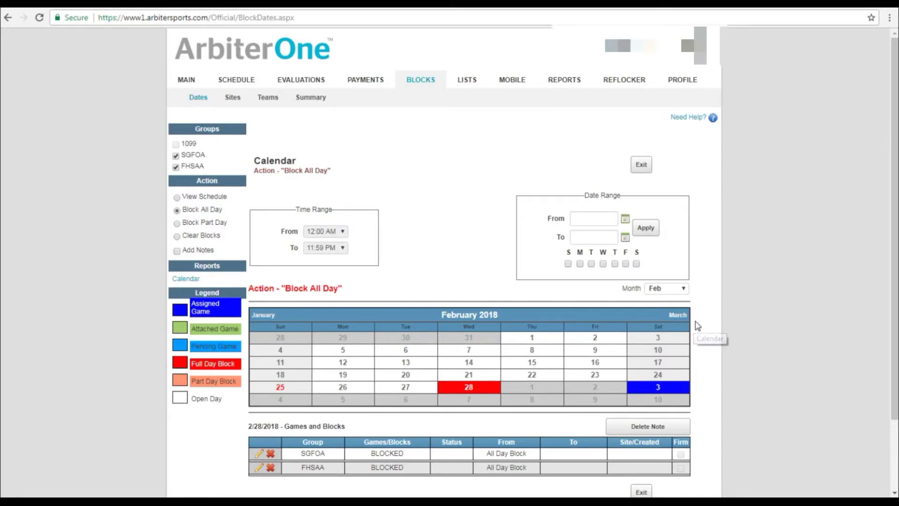
- Block April 3, 9, 10 and 11 as full days, then switch to part-day blocking
{"action": "left_click", "coordinate": [680, 316]}
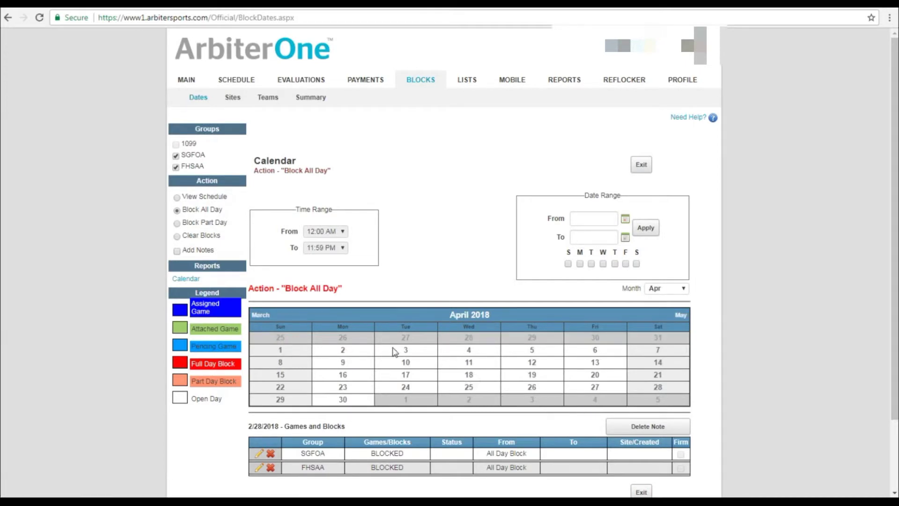
{"action": "left_click", "coordinate": [407, 354]}
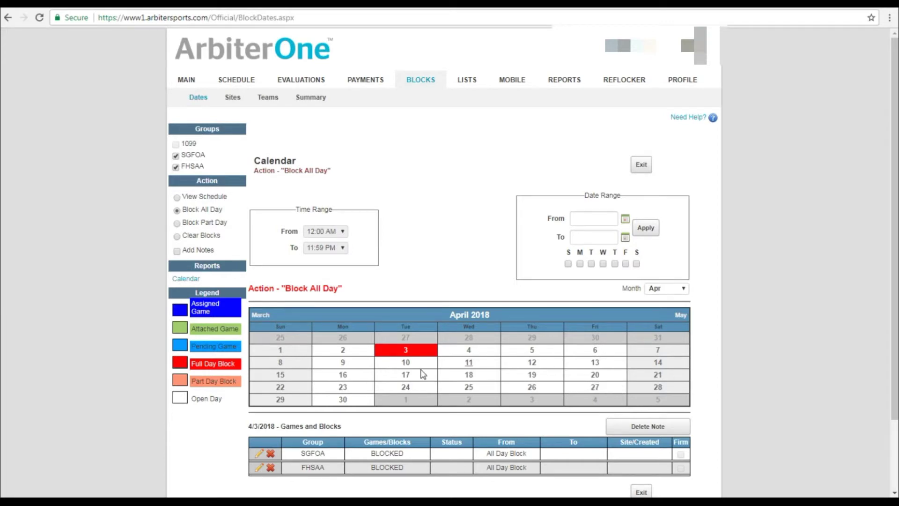
{"action": "left_click", "coordinate": [344, 369]}
{"action": "left_click", "coordinate": [405, 366]}
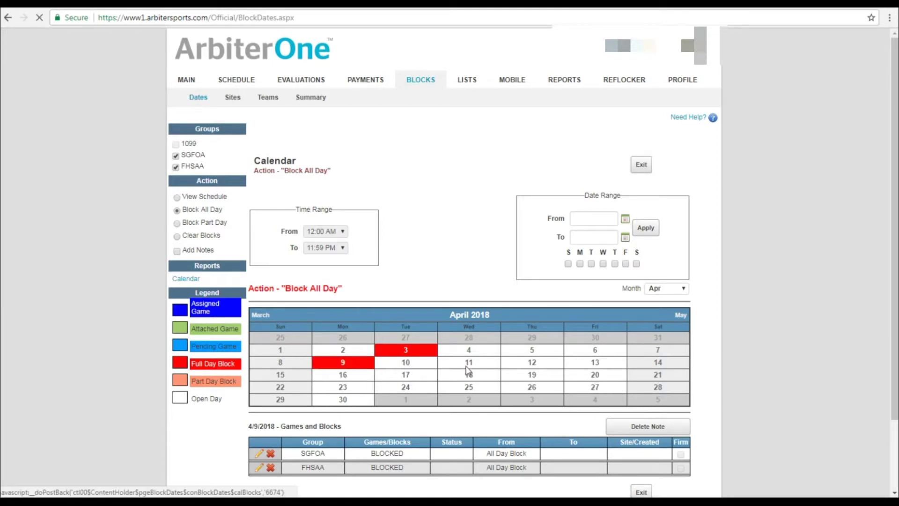
{"action": "left_click", "coordinate": [469, 370]}
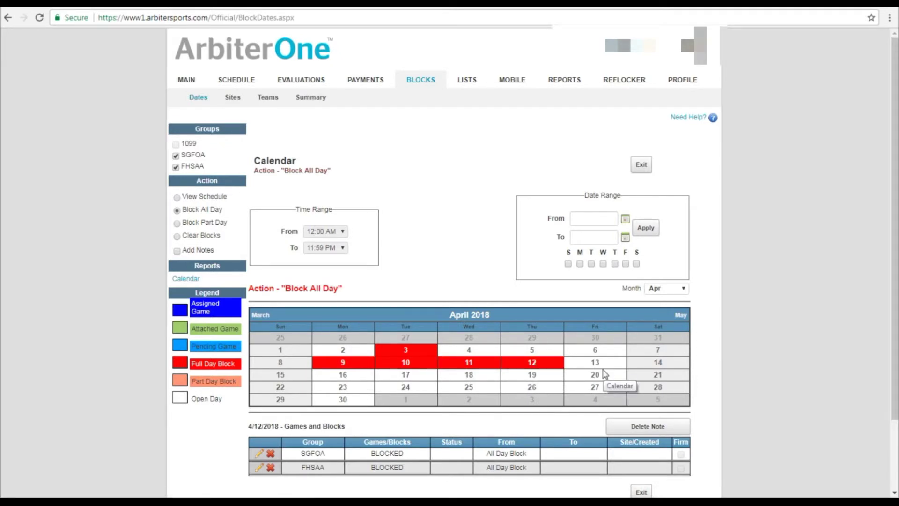
{"action": "left_click", "coordinate": [177, 224]}
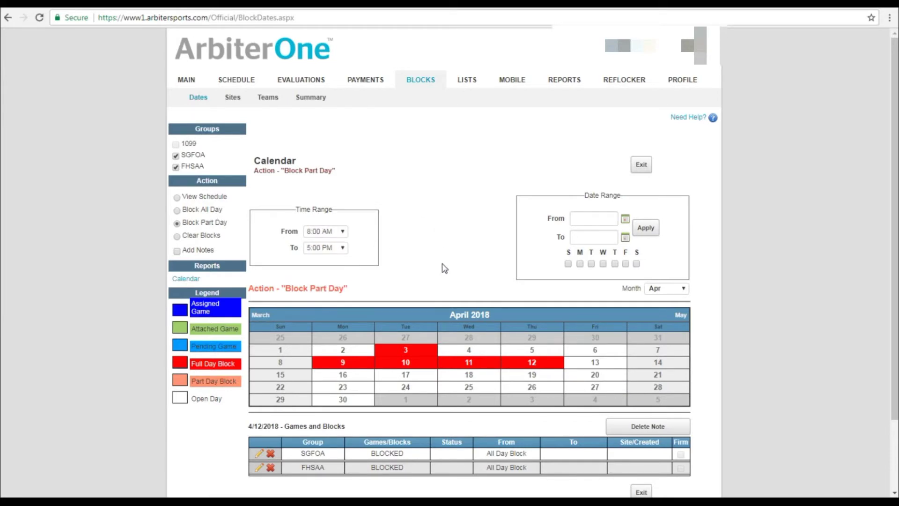
- Add a part-day block on April 13 from 8:00 AM to 6:00 PM
{"action": "left_click", "coordinate": [337, 246]}
{"action": "left_click", "coordinate": [344, 425]}
{"action": "left_click", "coordinate": [344, 424]}
{"action": "left_click", "coordinate": [320, 367]}
{"action": "left_click", "coordinate": [595, 365]}
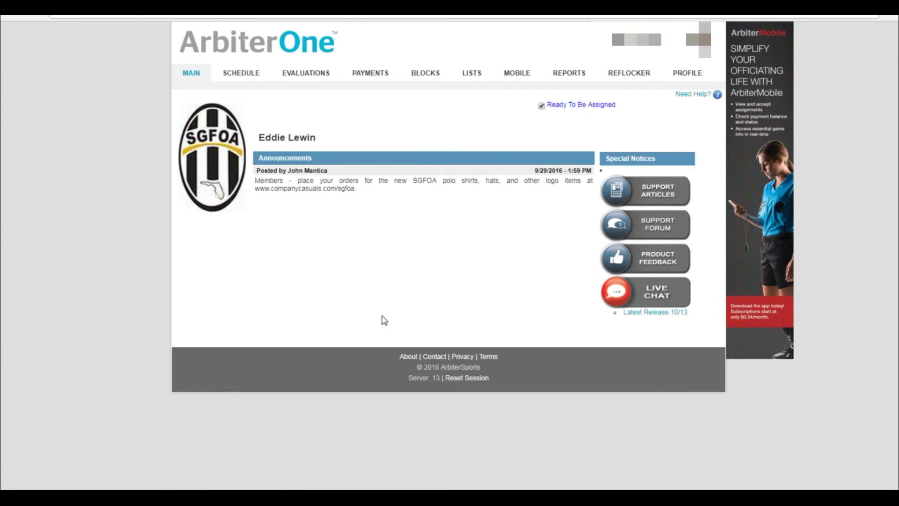
- Go to BLOCKS > Teams to list the SGFOA teams available for blocking
{"action": "left_click", "coordinate": [424, 74]}
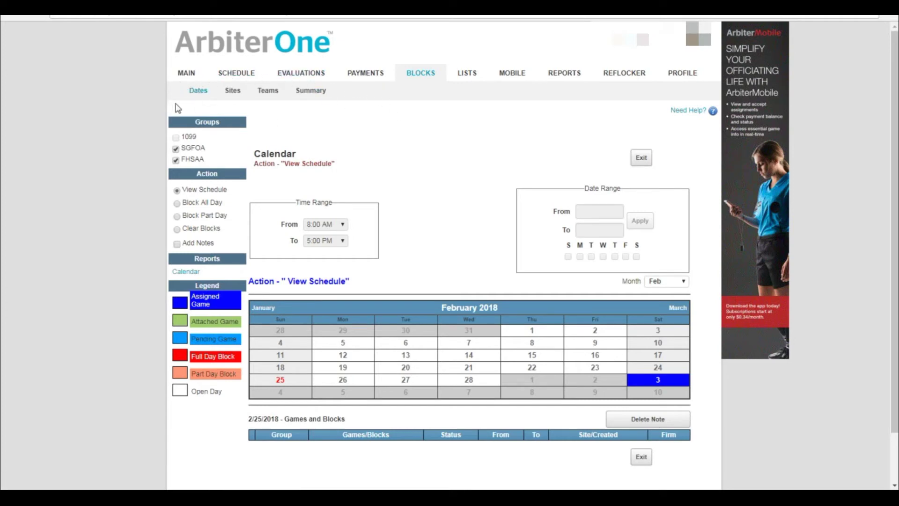
{"action": "left_click", "coordinate": [271, 92]}
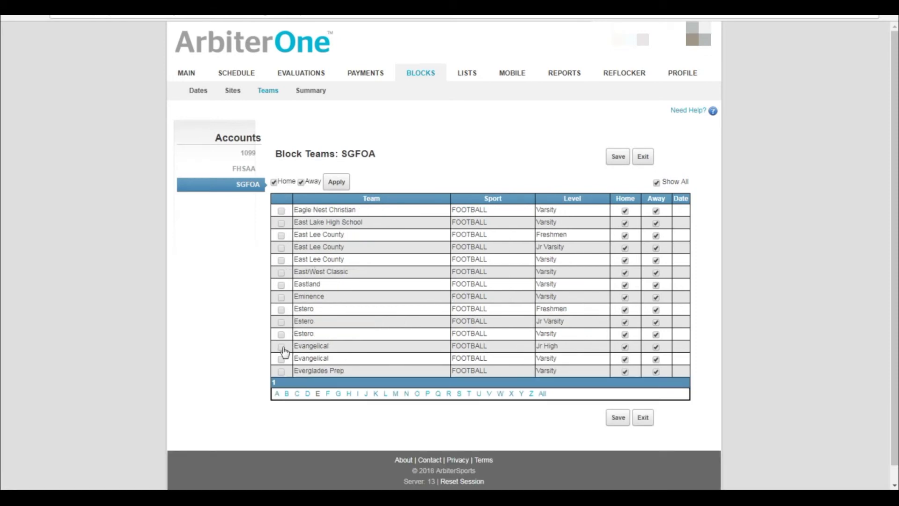
- Block and save the Evangelical Jr High and Evangelical Varsity teams
{"action": "left_click", "coordinate": [280, 346]}
{"action": "left_click", "coordinate": [281, 359]}
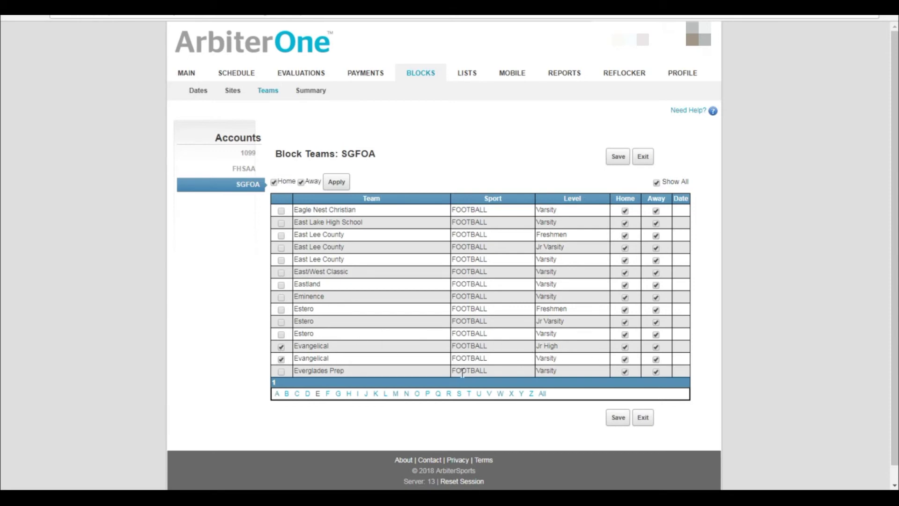
{"action": "left_click", "coordinate": [618, 419]}
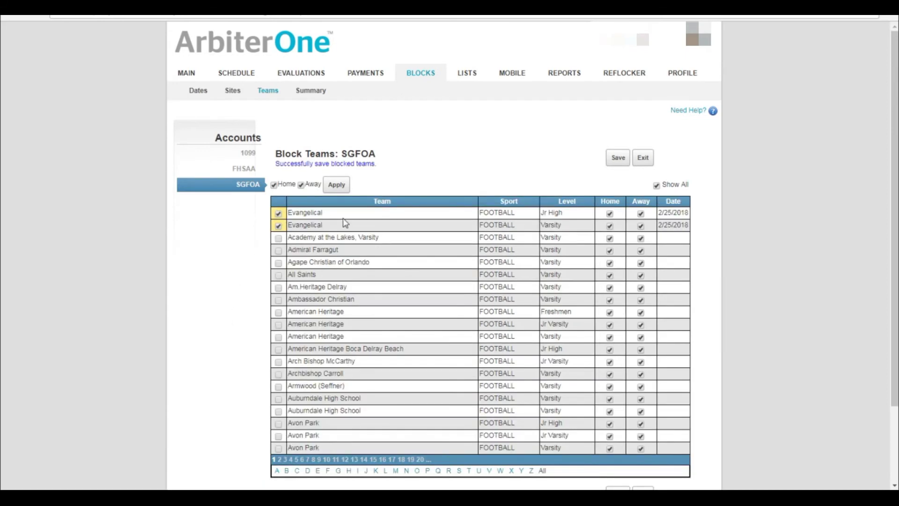
- Block Southwest Florida Christian Jr High and Gateway Charter Freshmen, Jr Varsity, Varsity; save; show only blocked teams
{"action": "left_click", "coordinate": [462, 465]}
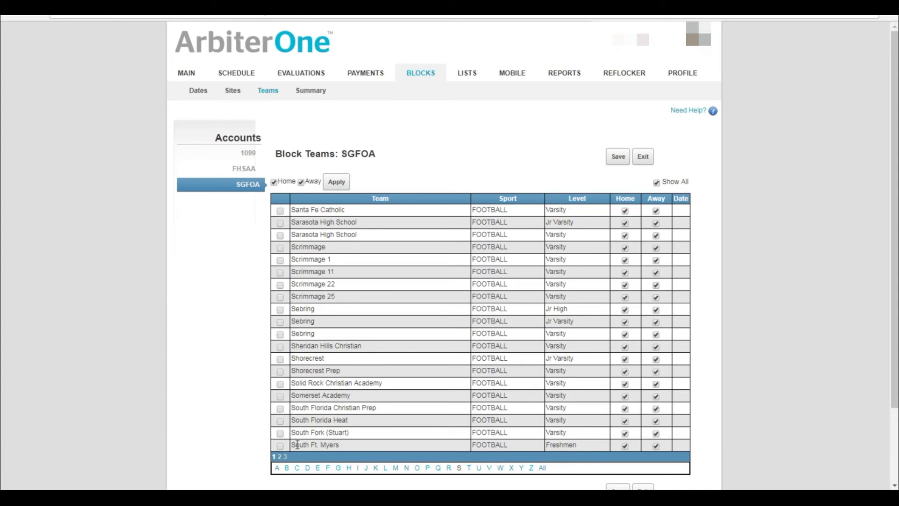
{"action": "left_click", "coordinate": [280, 457]}
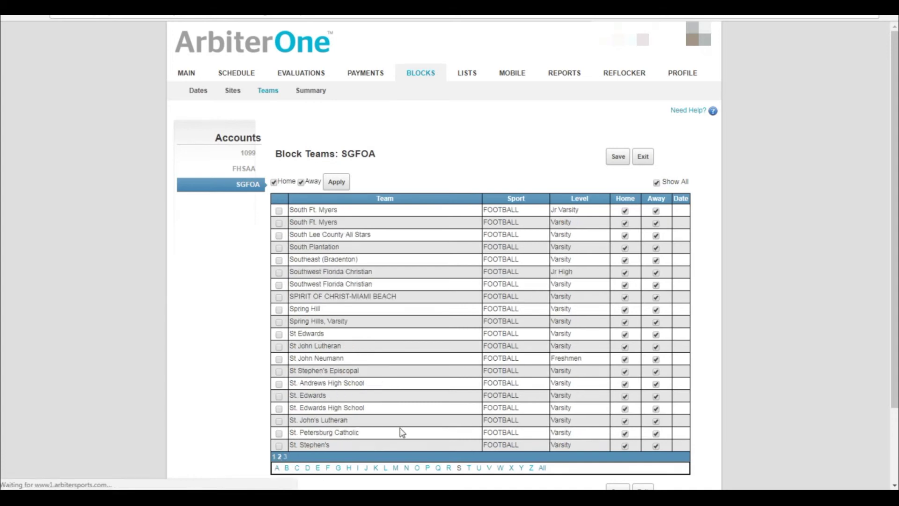
{"action": "left_click", "coordinate": [279, 273]}
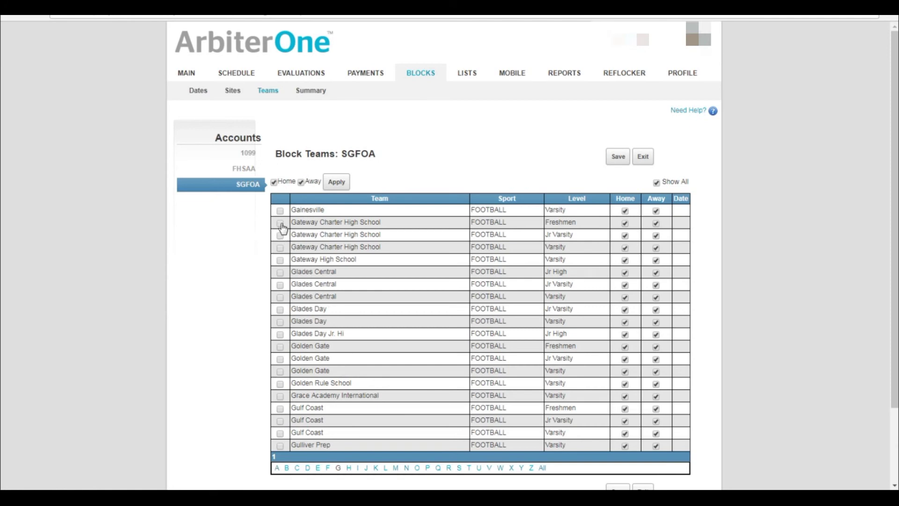
{"action": "left_click", "coordinate": [281, 224]}
{"action": "left_click", "coordinate": [281, 237]}
{"action": "left_click", "coordinate": [281, 248]}
{"action": "left_click", "coordinate": [614, 163]}
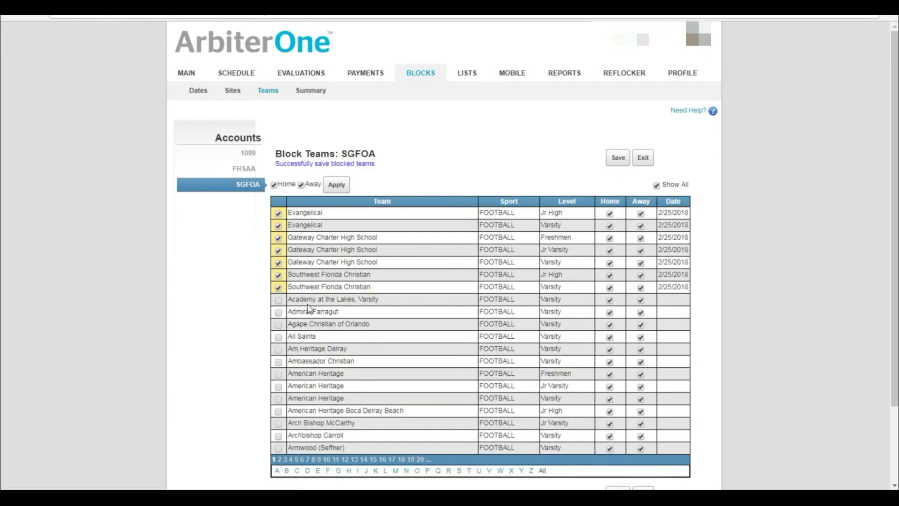
{"action": "left_click", "coordinate": [657, 186]}
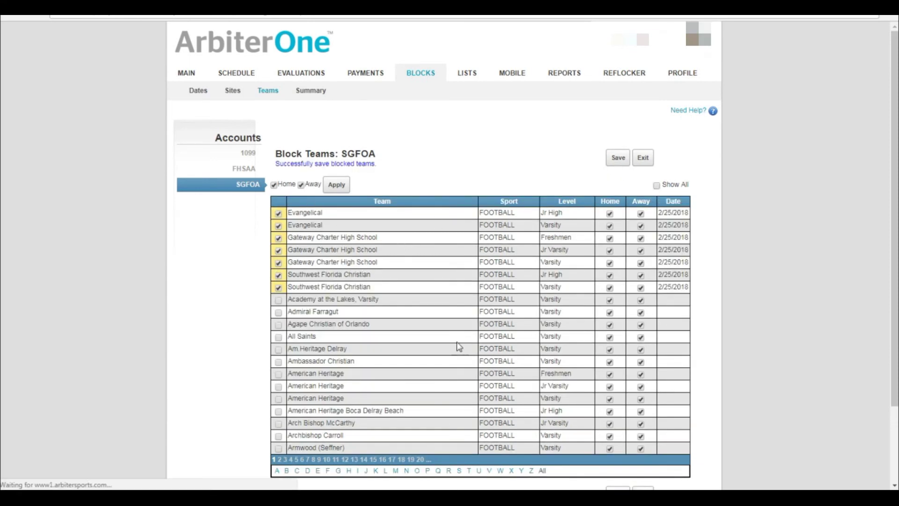